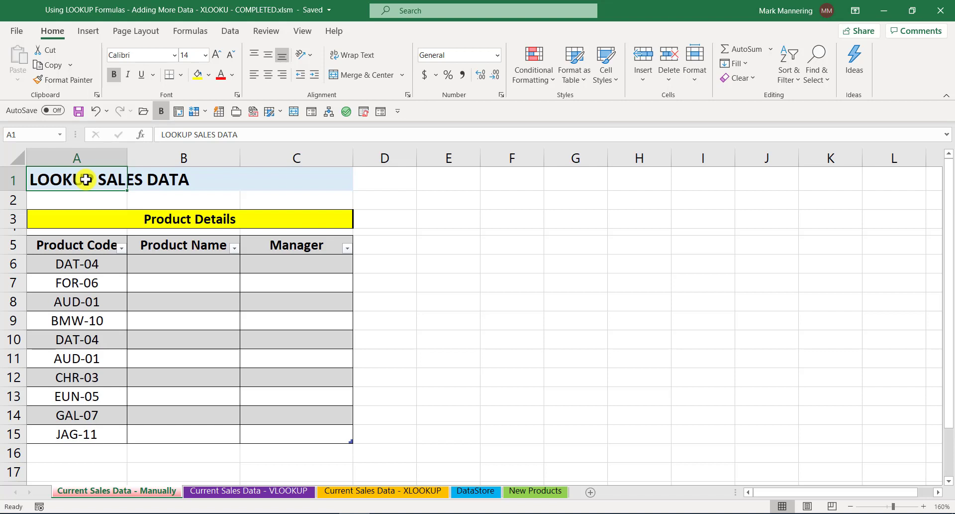
Examine the product codes and the empty Product Name and Manager columns on the Current Sales Data - Manually sheet.
click(105, 267)
click(102, 282)
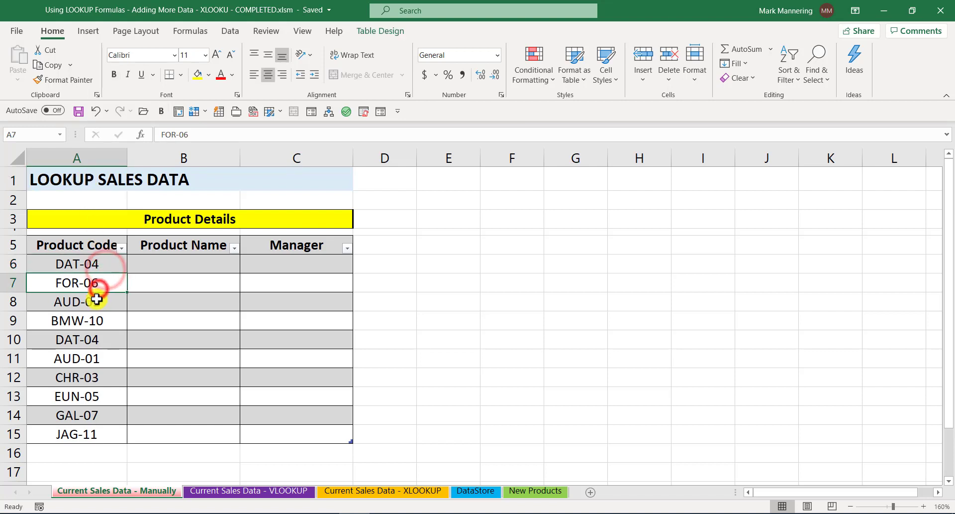
click(99, 301)
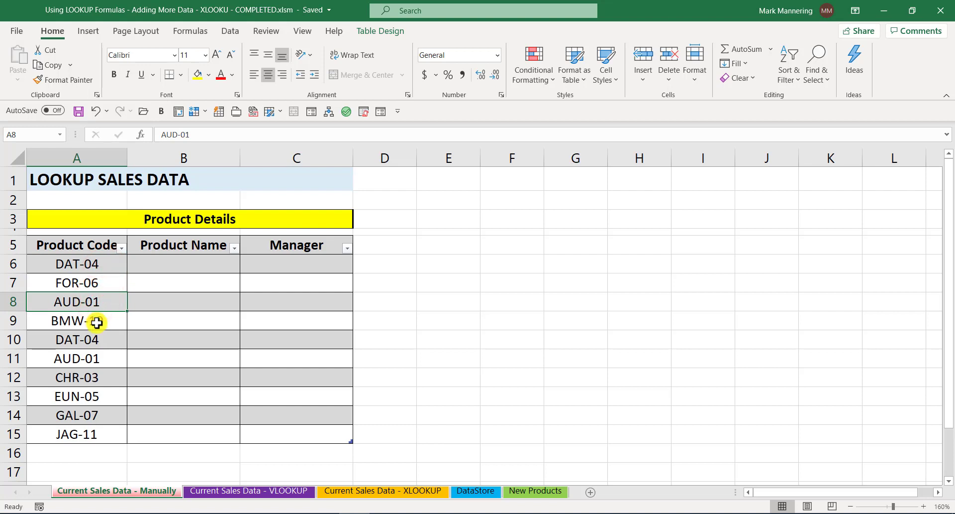
click(170, 267)
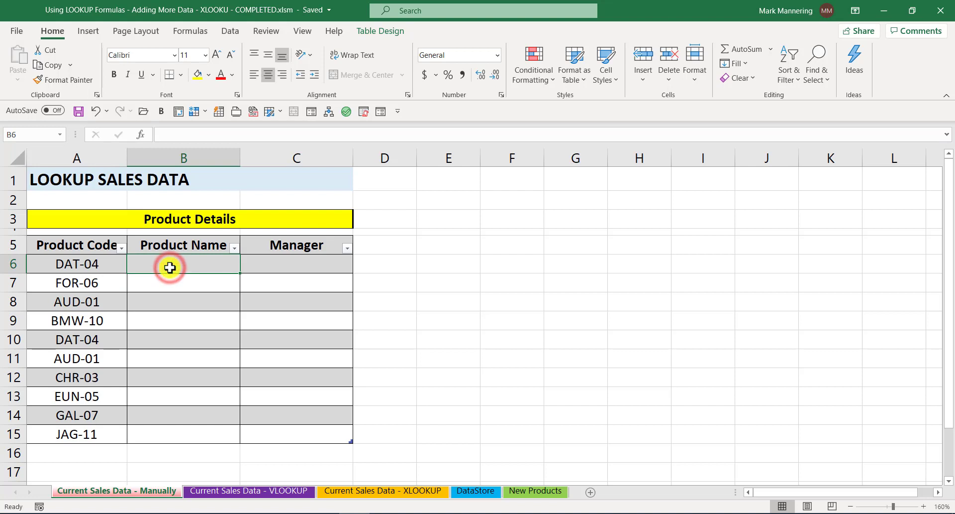
click(286, 266)
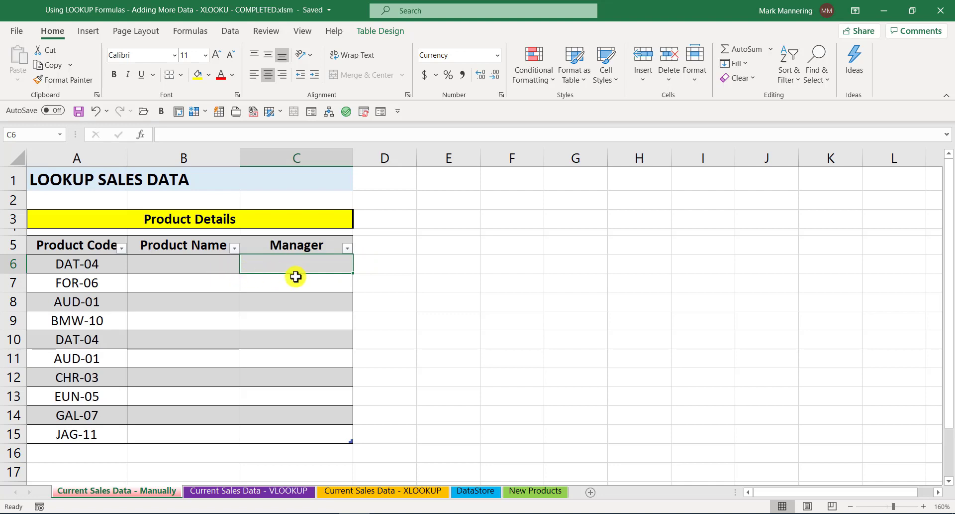
Examine the DataStore sheet's lookup table, checking its Product Code, Product Name and Sale Price columns.
click(477, 491)
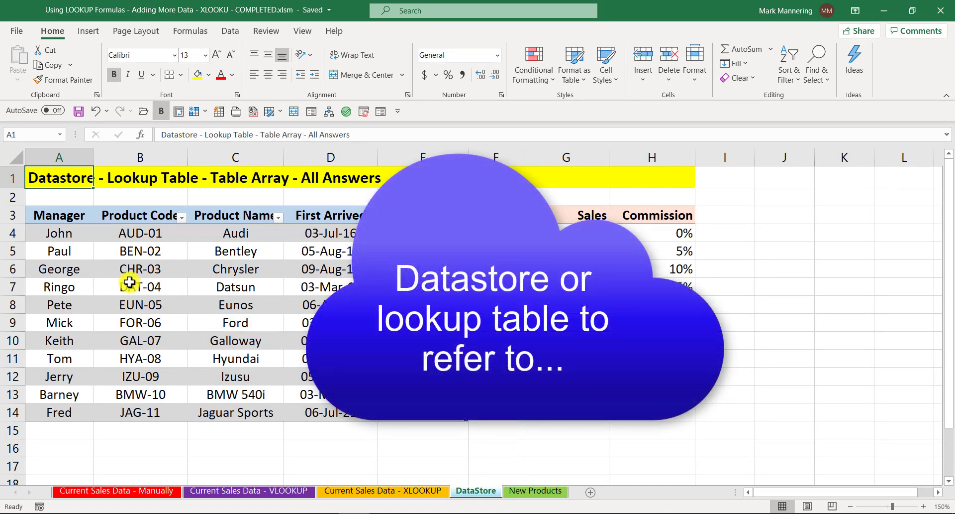
drag(148, 232, 152, 358)
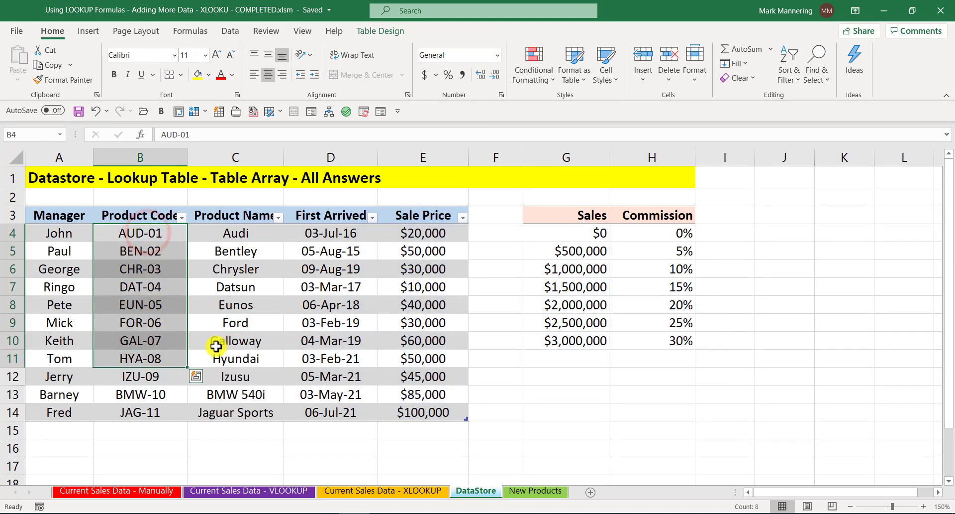
click(235, 233)
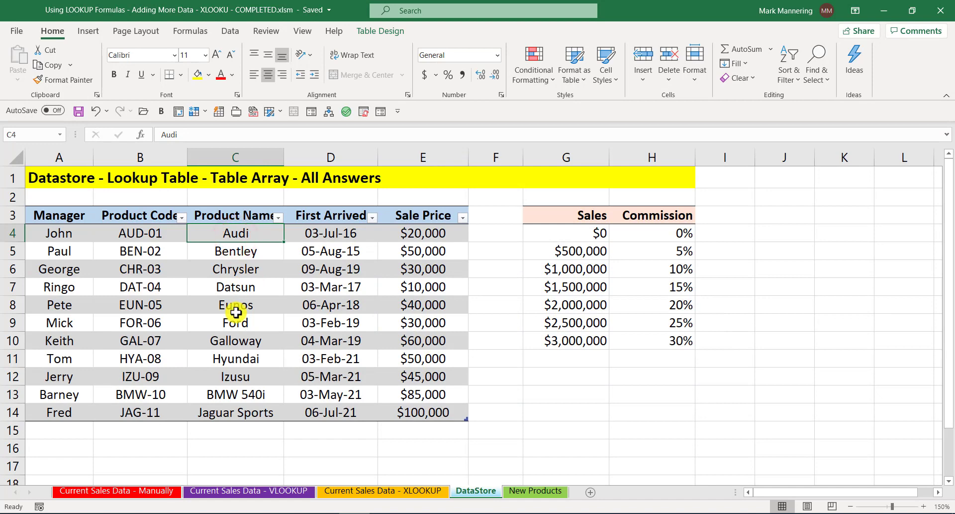
click(394, 235)
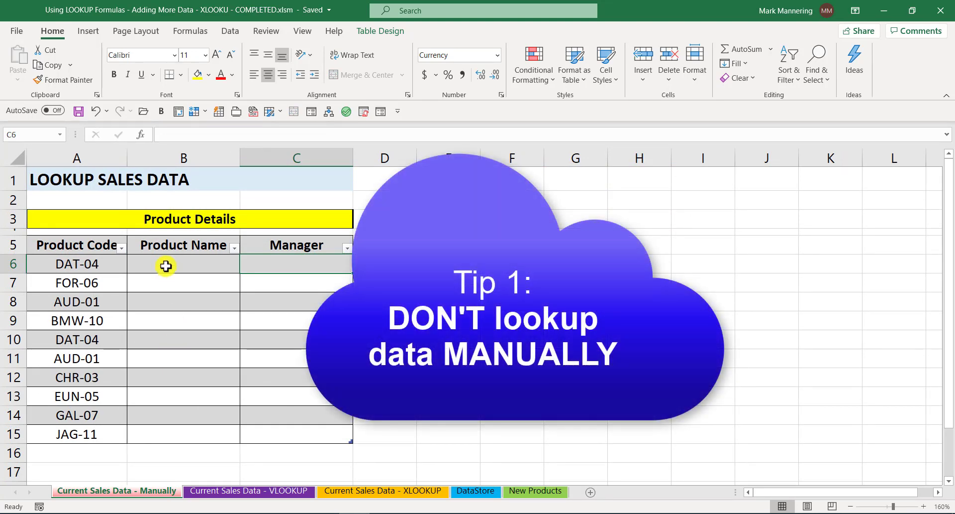
Look up code DAT-04 manually in the DataStore table, returning to its blank Product Name and Manager cells on the Manually sheet.
click(90, 261)
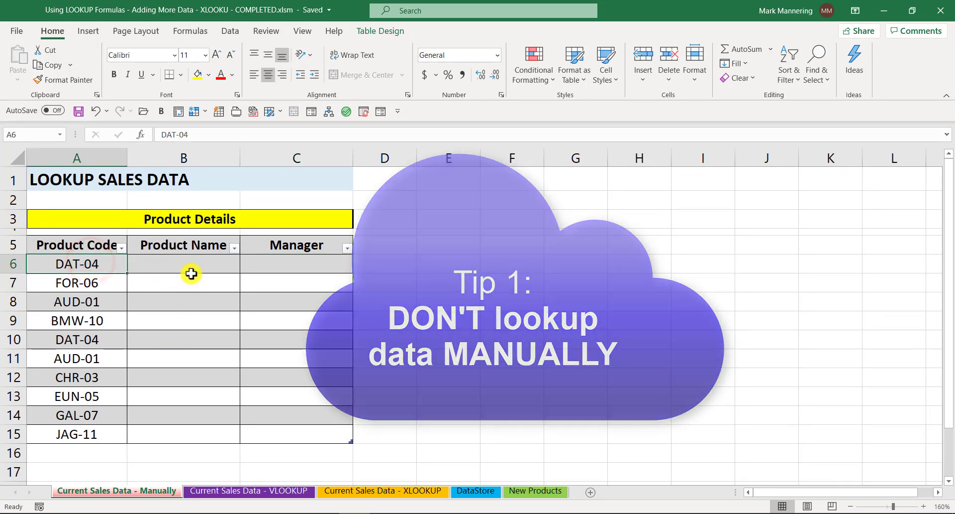
click(470, 490)
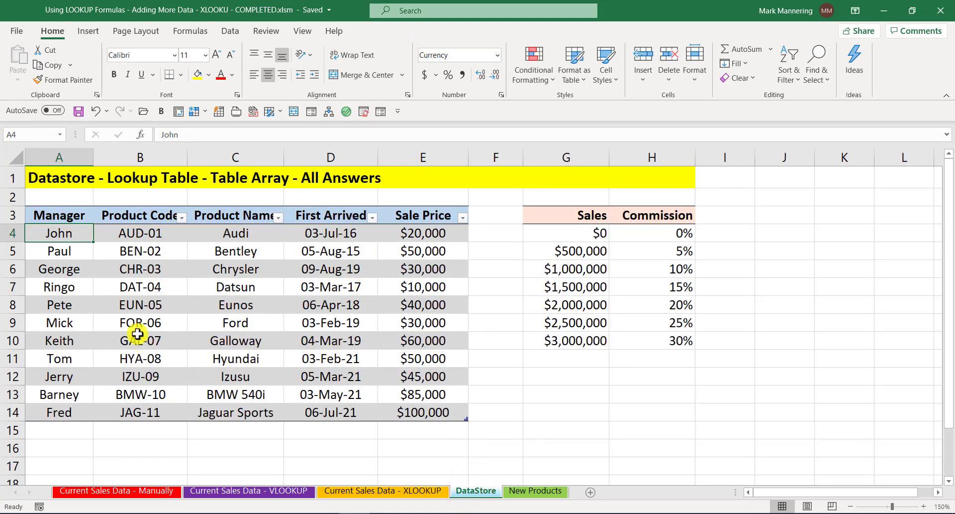
click(144, 287)
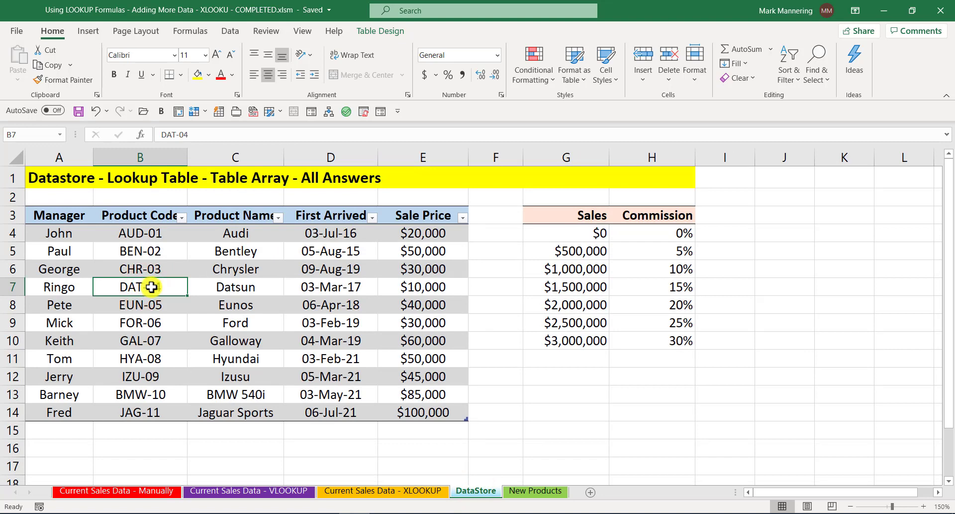
click(221, 289)
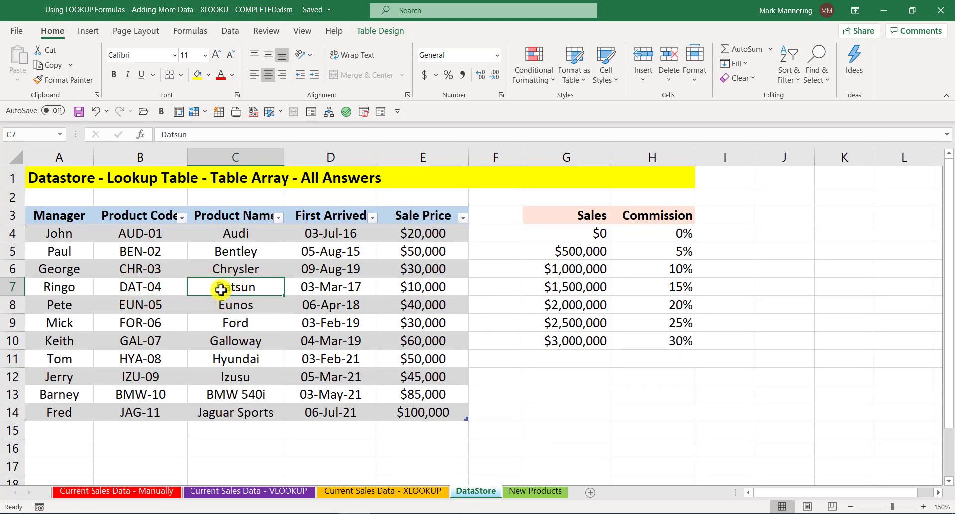
click(138, 491)
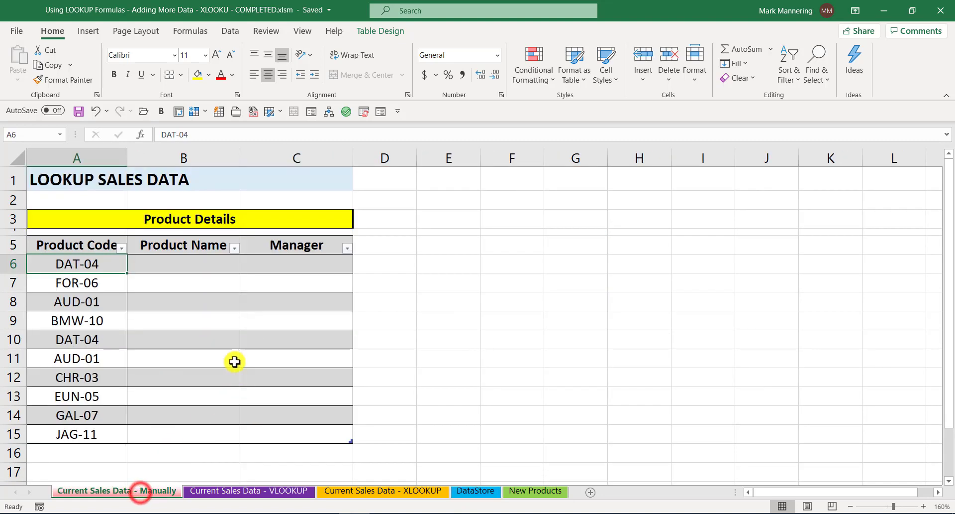
click(186, 270)
click(300, 268)
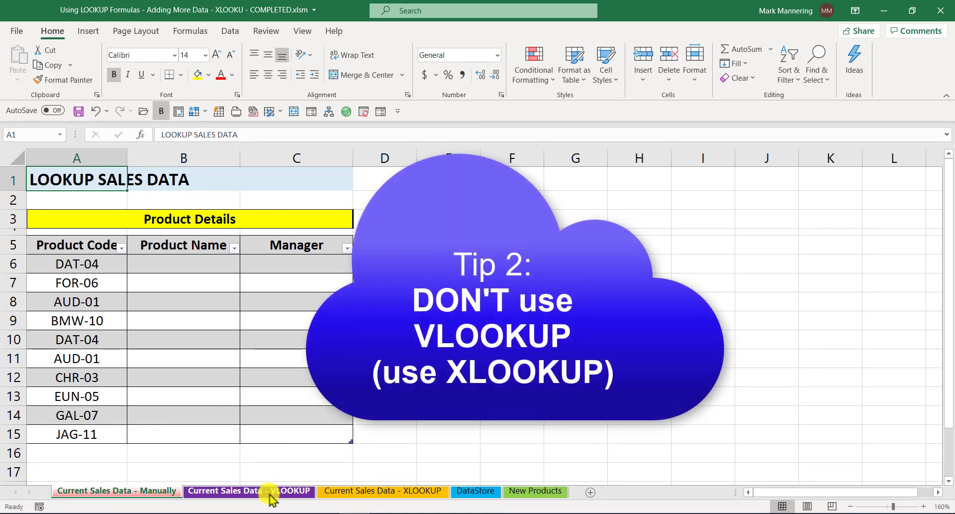
On the VLOOKUP sheet, review the function arguments of the IFERROR formula in B6, including its Value_if_error text.
click(270, 491)
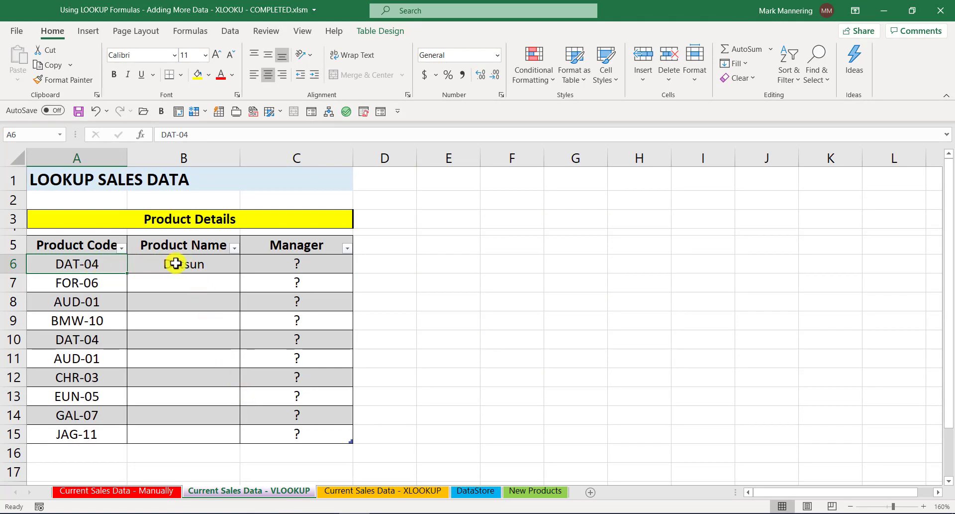
click(199, 264)
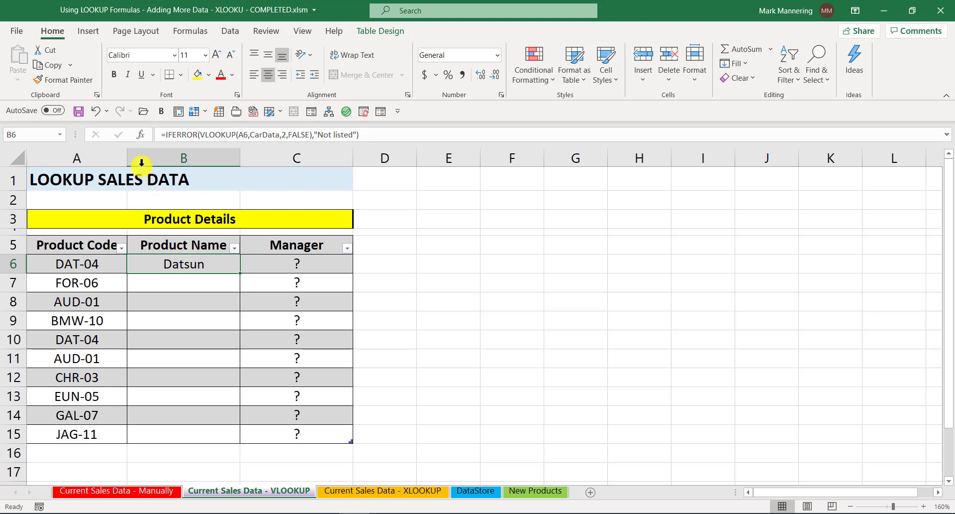
click(140, 134)
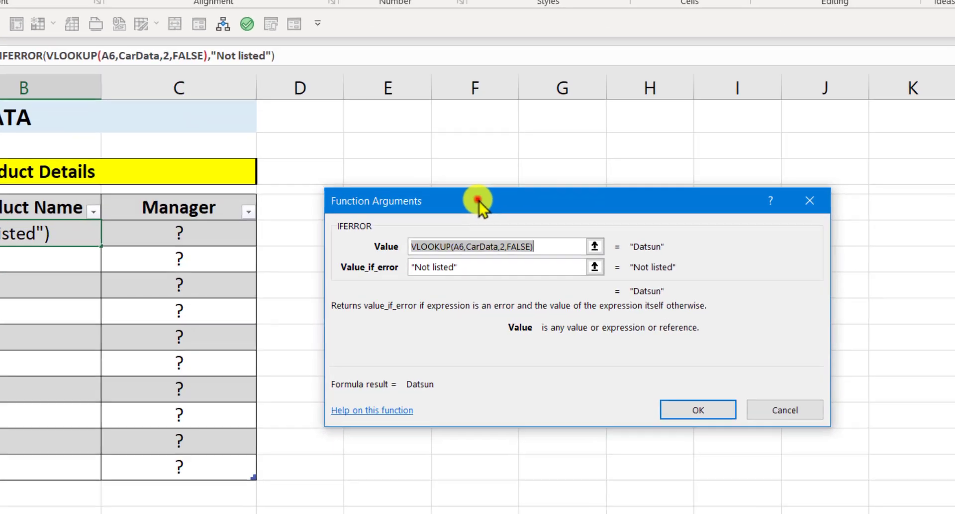
drag(515, 239, 323, 206)
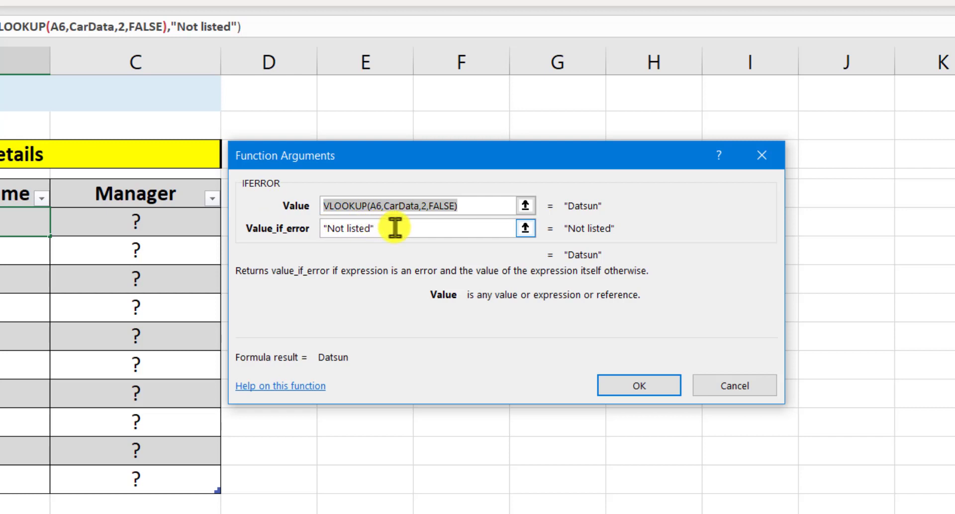
drag(395, 228, 323, 229)
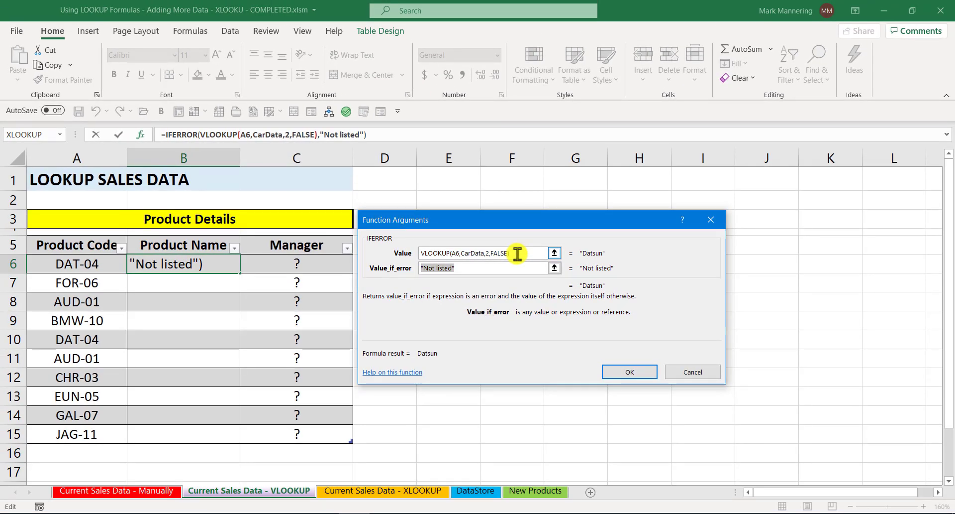
key(Return)
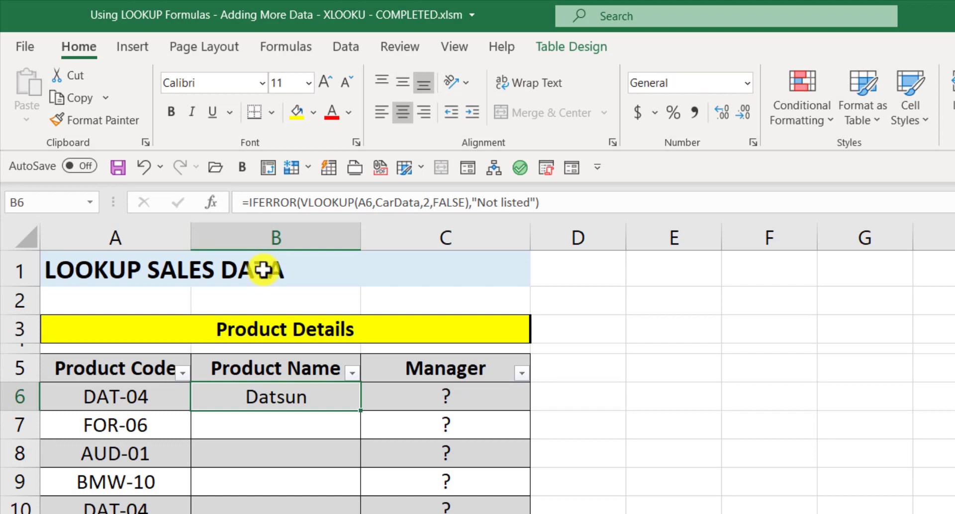
Test the lookup's error handling by replacing the product code in A6 with "Whatever".
click(148, 396)
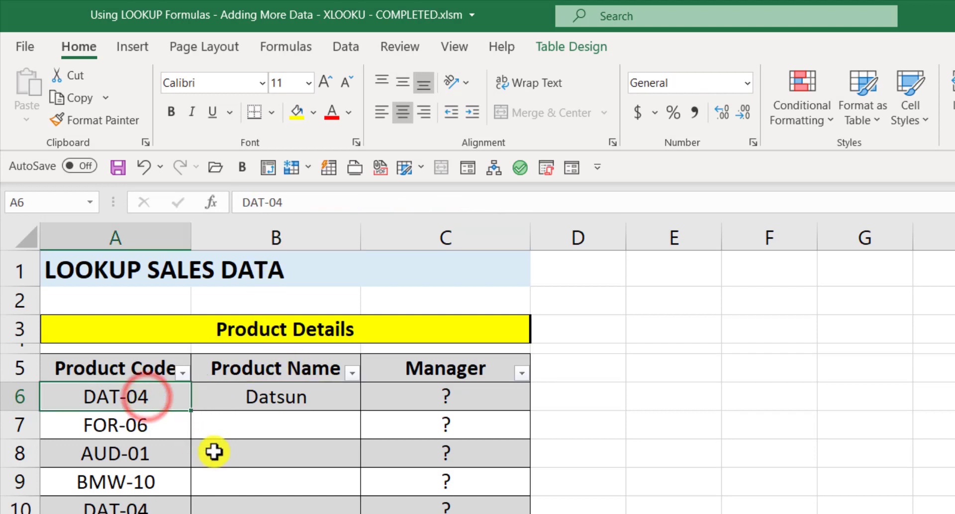
text(Whatever)
key(Return)
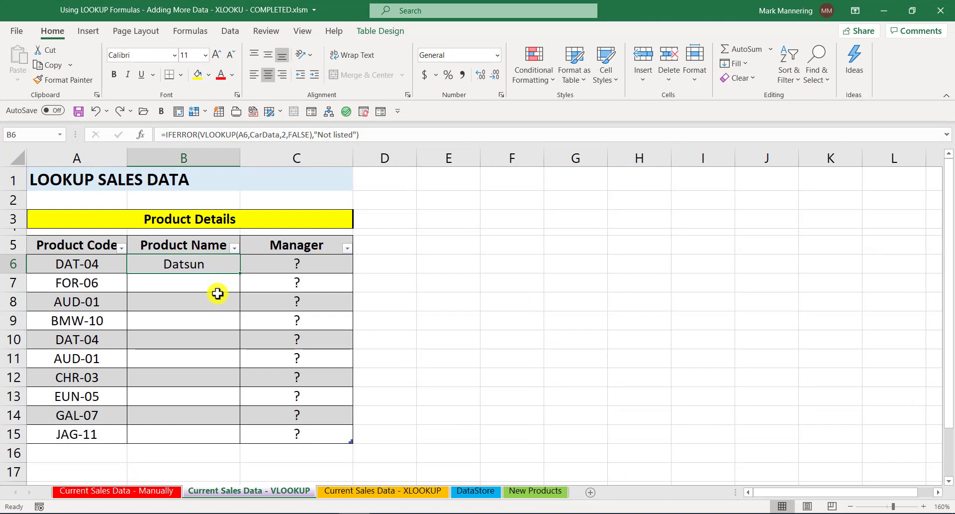
Compare the DataStore's Manager column with the VLOOKUP range that starts at Product Code and extends to Sale Price.
click(282, 266)
click(112, 265)
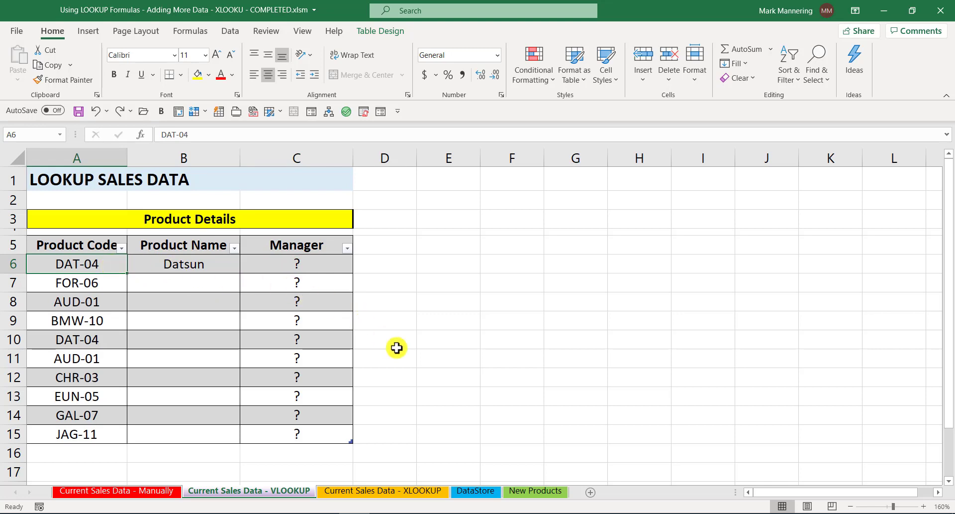
click(484, 494)
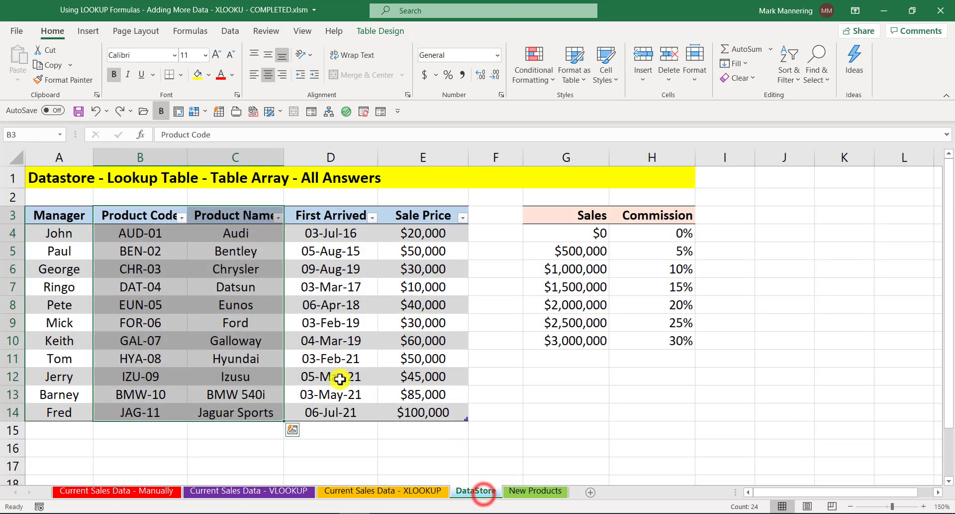
click(184, 286)
mouse_move(150, 234)
mouse_down()
mouse_move(157, 411)
mouse_move(210, 412)
mouse_up()
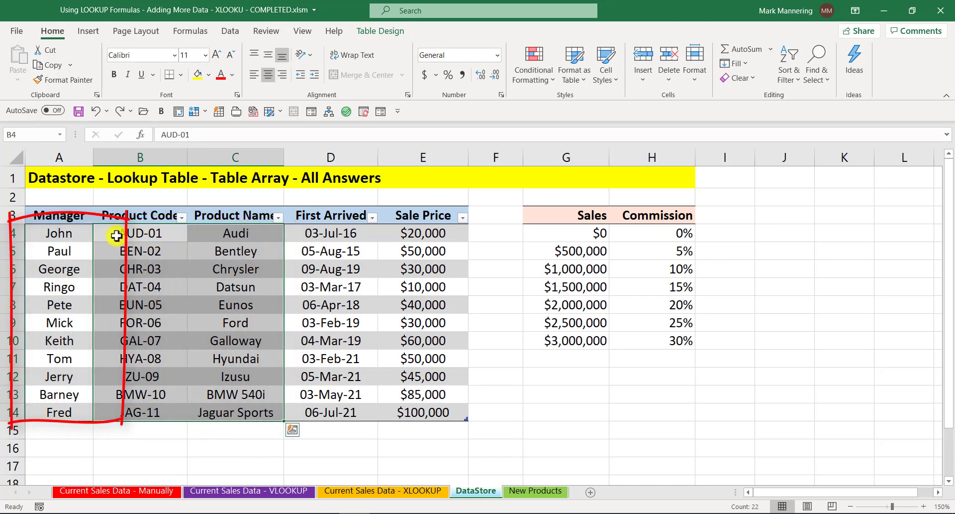
drag(60, 233, 68, 407)
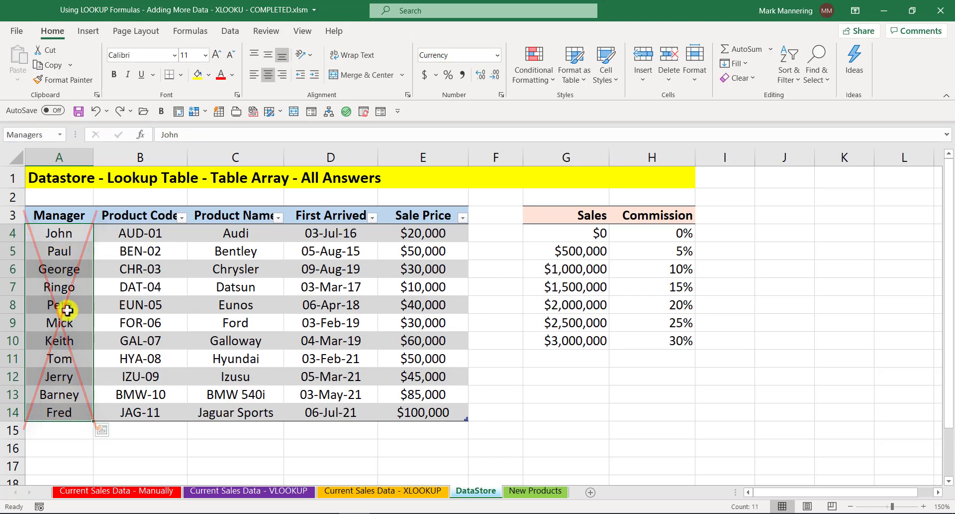
click(156, 233)
mouse_move(155, 233)
mouse_down()
mouse_move(153, 412)
mouse_move(315, 403)
mouse_move(394, 413)
mouse_up()
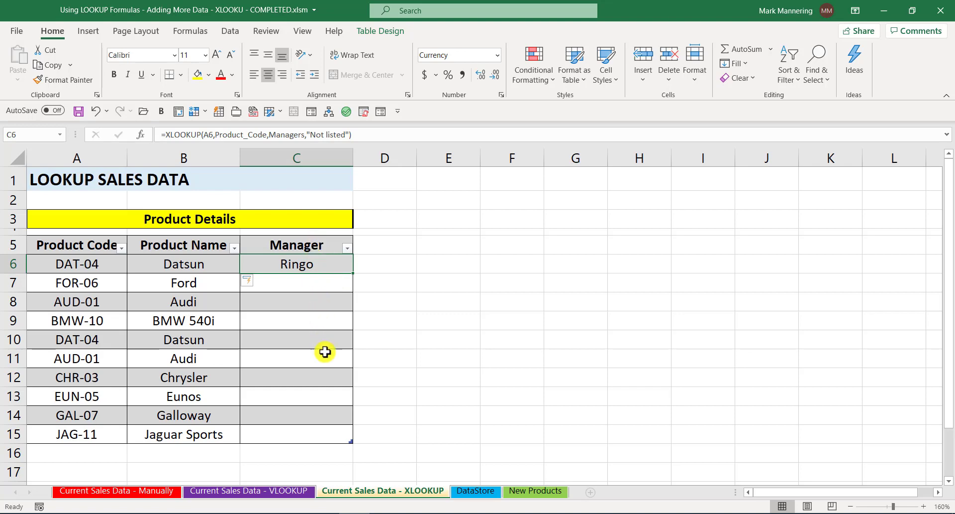
Check the DataStore's Product Code and Product Name columns, and review the XLOOKUP arguments in C6 on the XLOOKUP sheet.
click(484, 494)
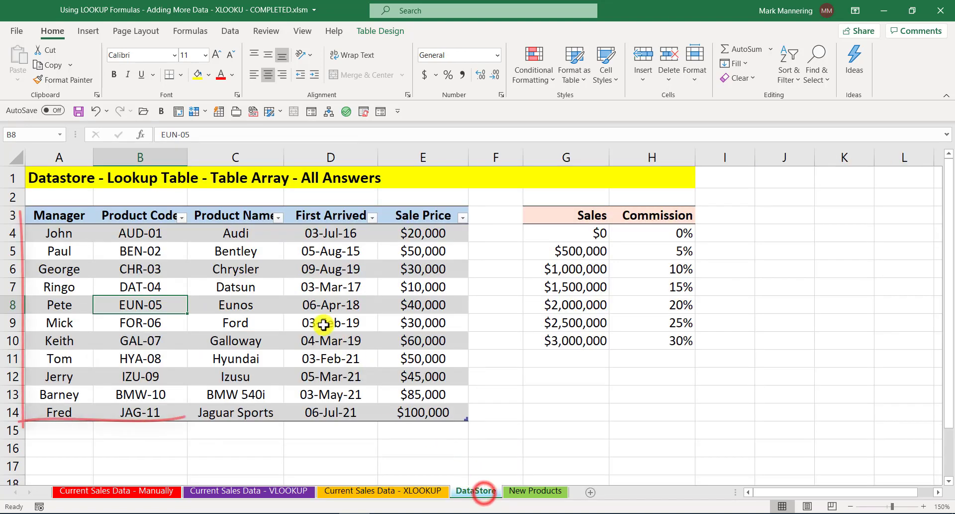
mouse_move(140, 215)
mouse_down()
mouse_move(138, 410)
mouse_move(70, 398)
mouse_move(209, 410)
mouse_up()
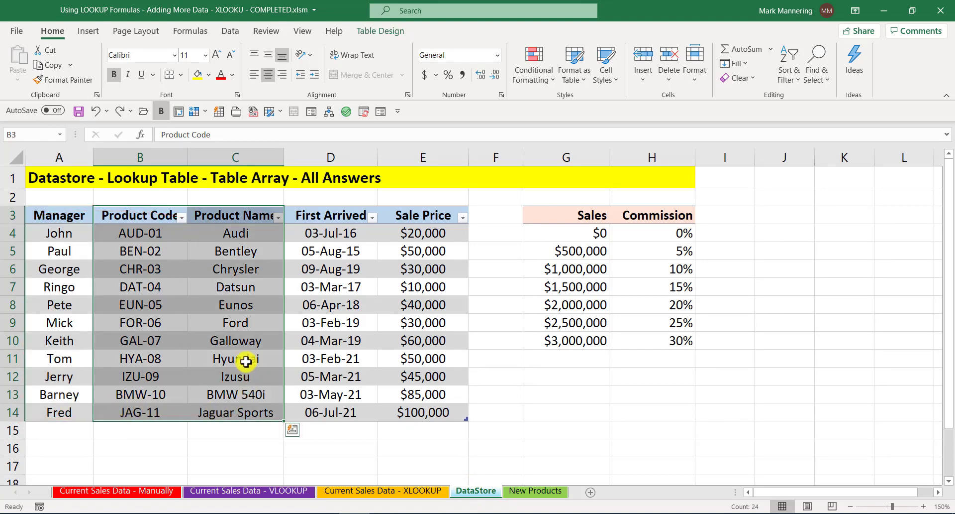
click(379, 492)
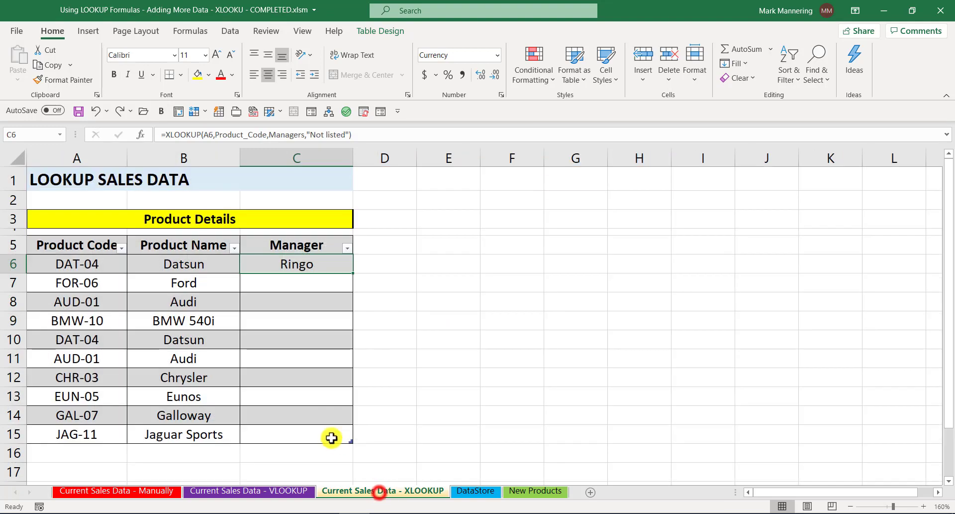
click(274, 266)
click(140, 135)
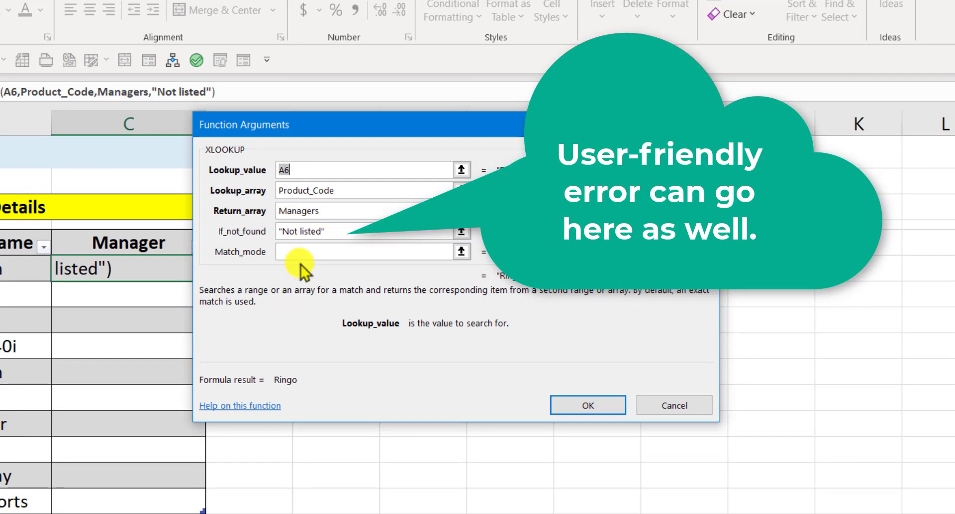
click(583, 404)
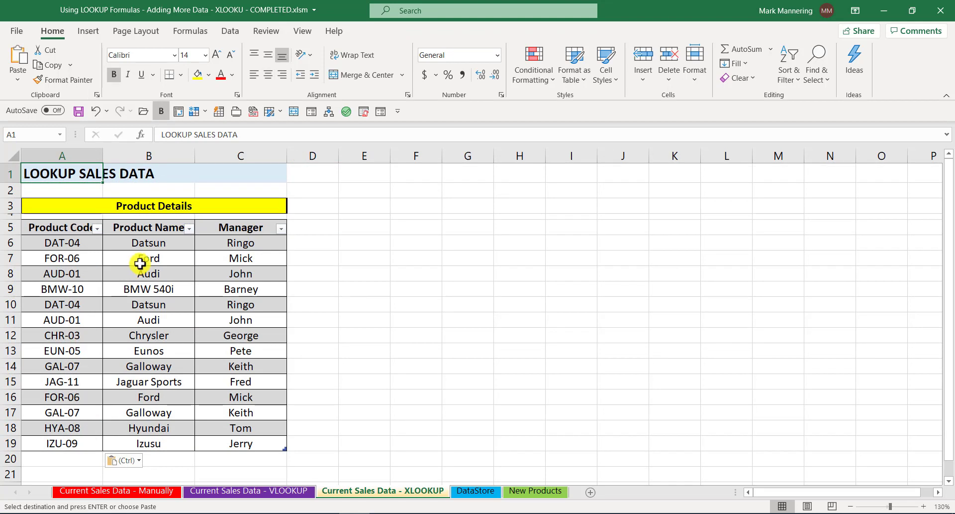
Search the insertable functions for "lookup" and view the HLOOKUP, VLOOKUP and XLOOKUP descriptions, ending on XLOOKUP.
click(143, 142)
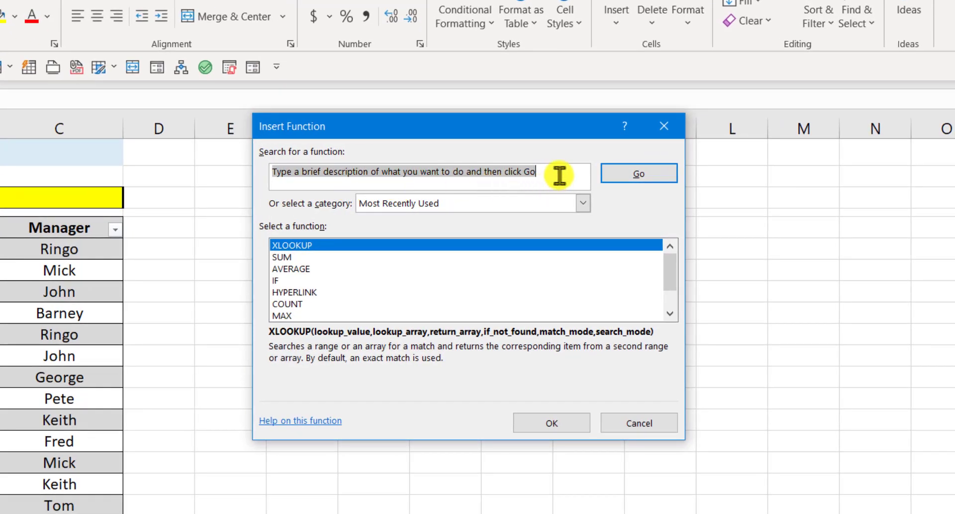
drag(560, 175, 241, 177)
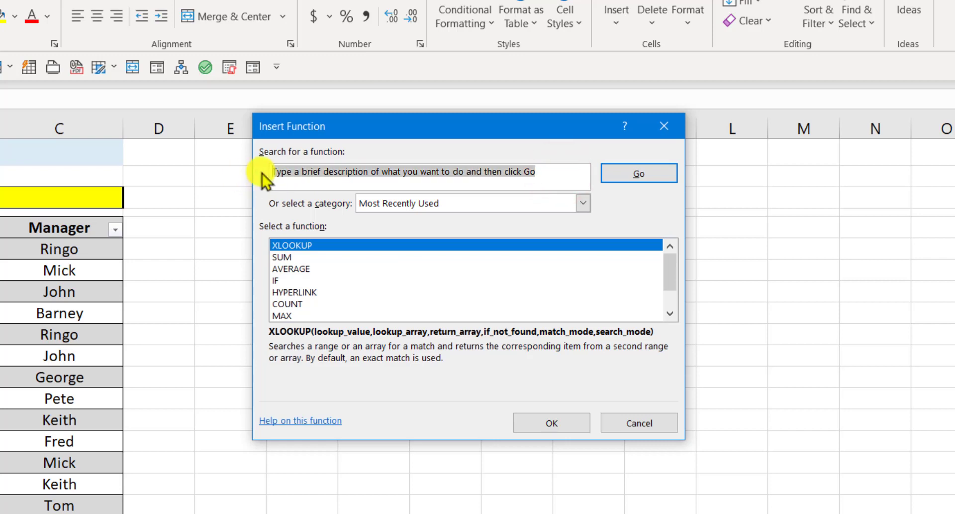
text(lookup)
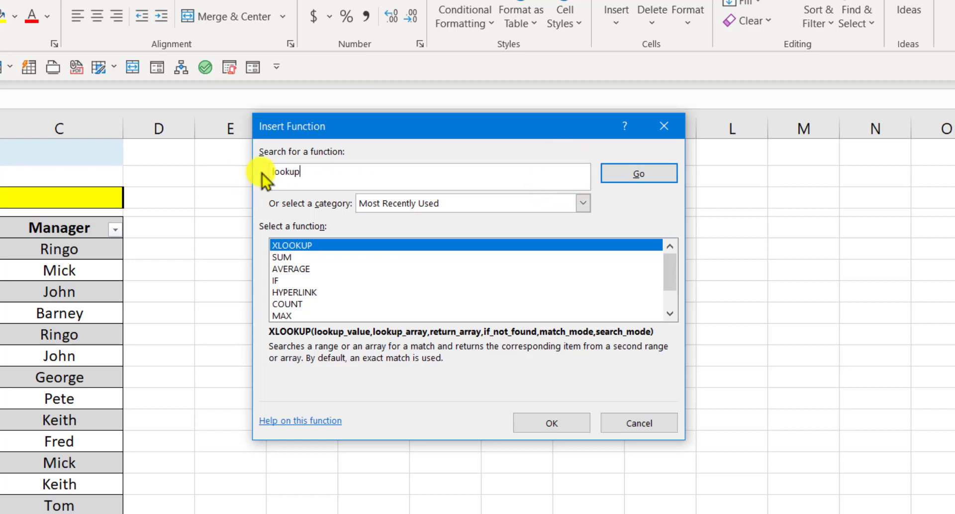
key(Return)
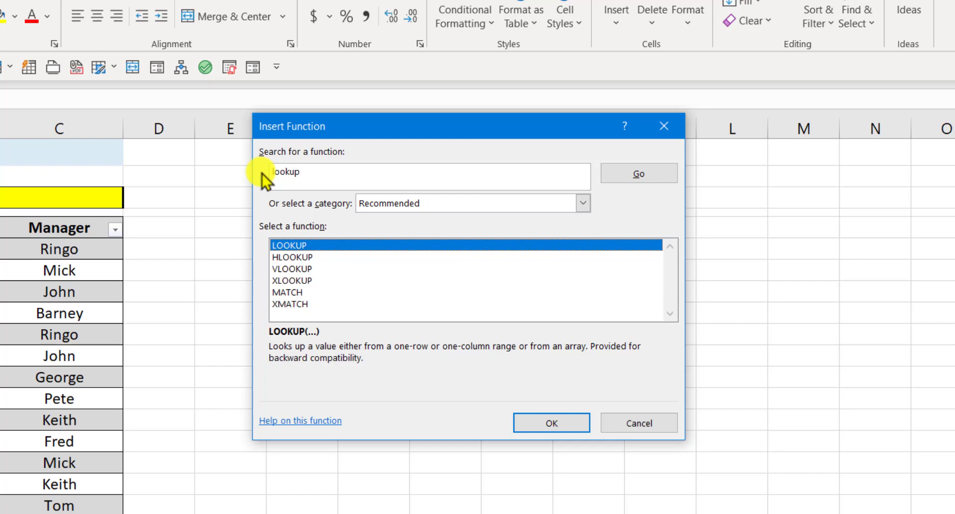
click(333, 255)
click(331, 266)
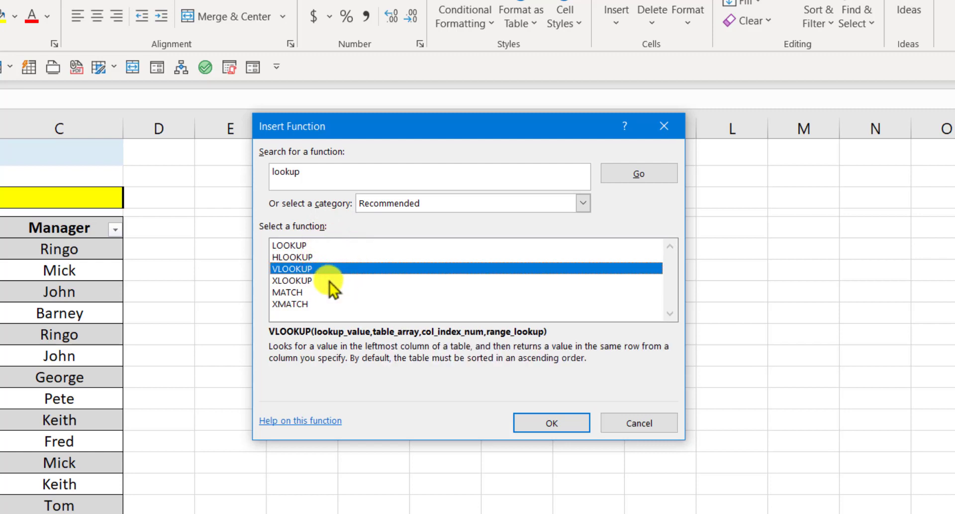
click(330, 280)
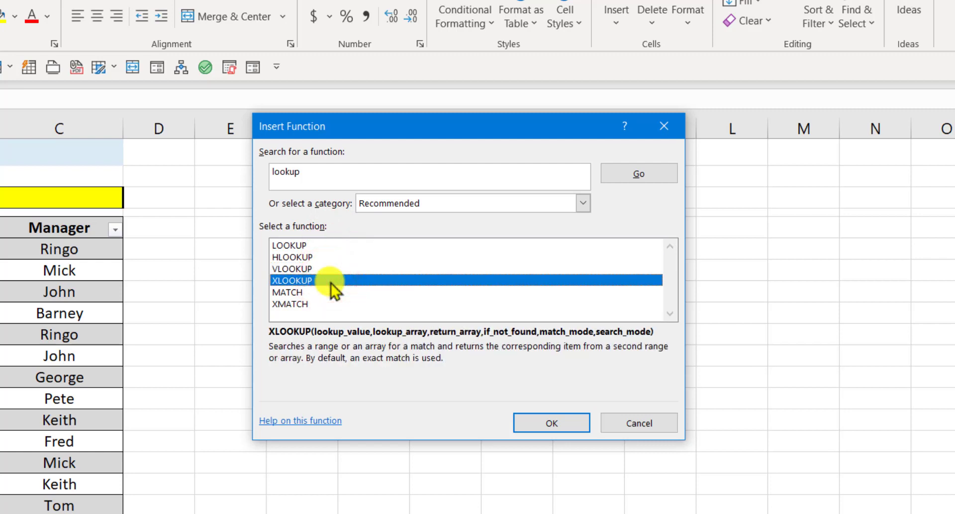